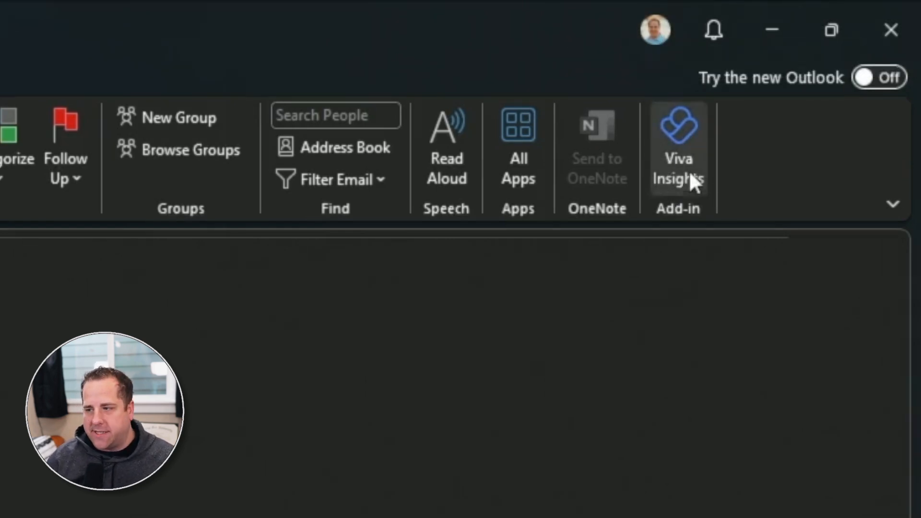
# Open Viva Insights and look through its suggestion cards.
pyautogui.click(692, 143)
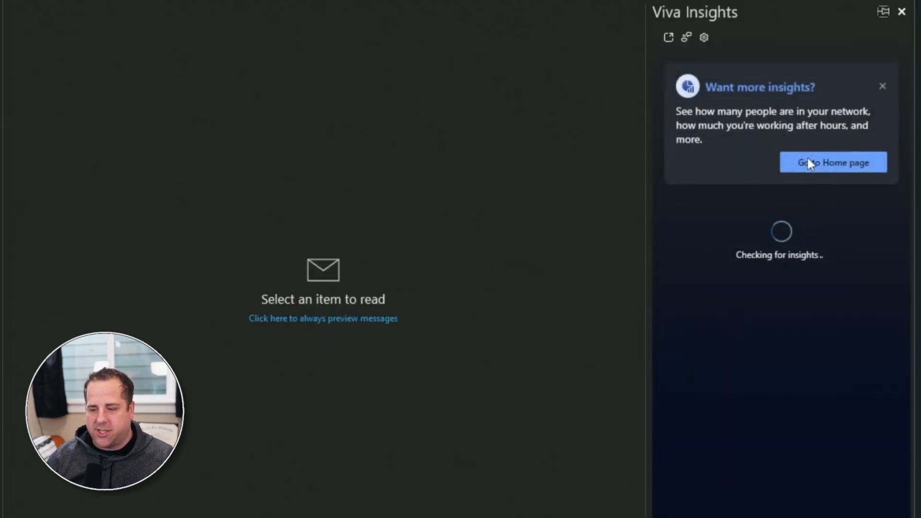
pyautogui.scroll(-6, 795, 301)
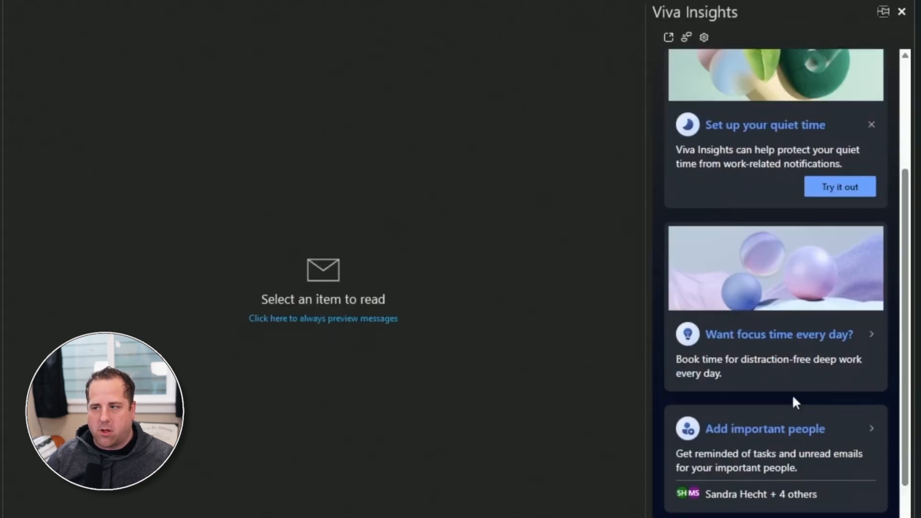
pyautogui.scroll(-1, 792, 395)
pyautogui.scroll(7, 790, 391)
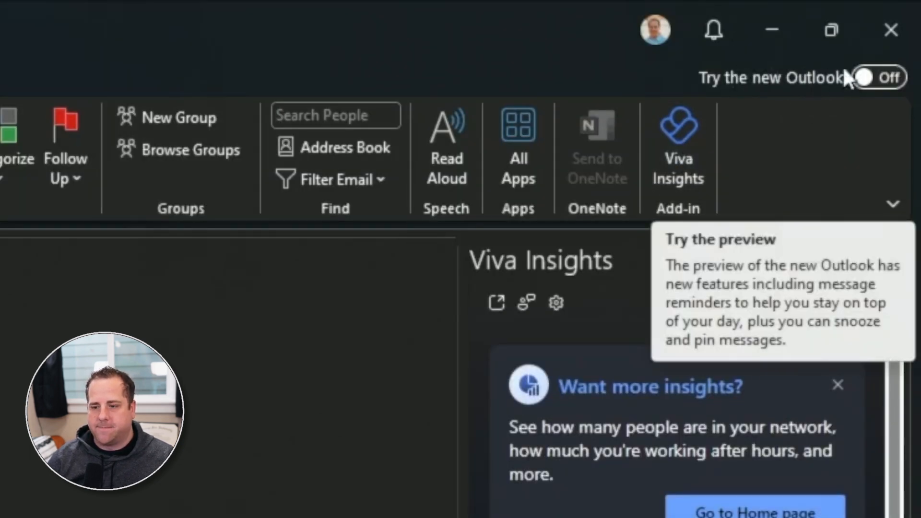
# Switch to the new Outlook preview, maximize its window and open the Copilot pane.
pyautogui.click(883, 78)
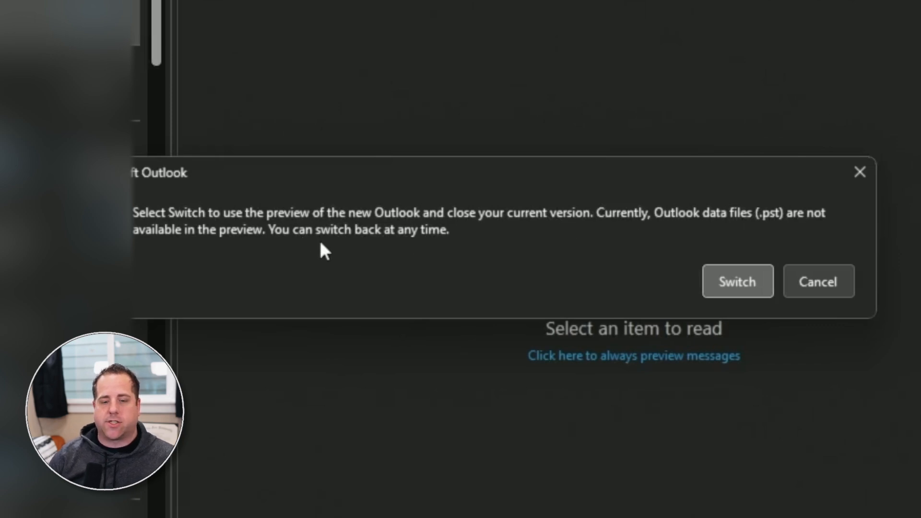
pyautogui.click(739, 285)
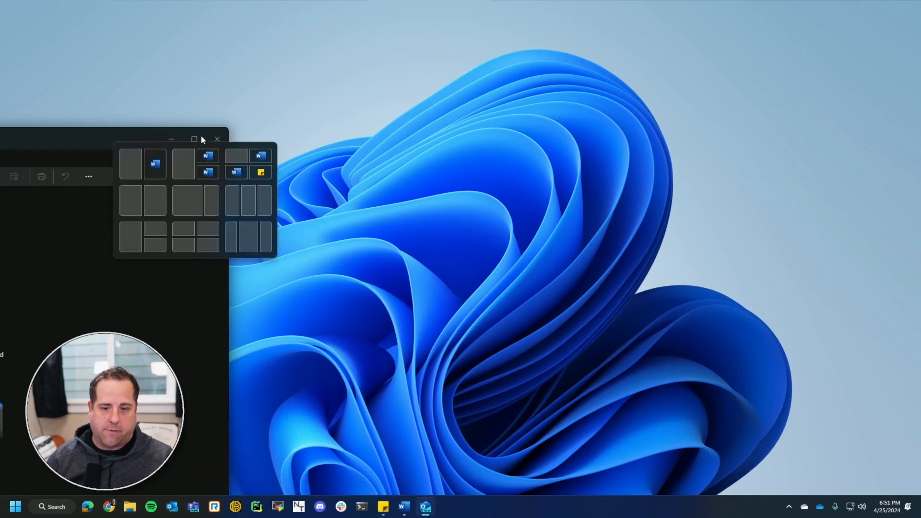
pyautogui.click(194, 141)
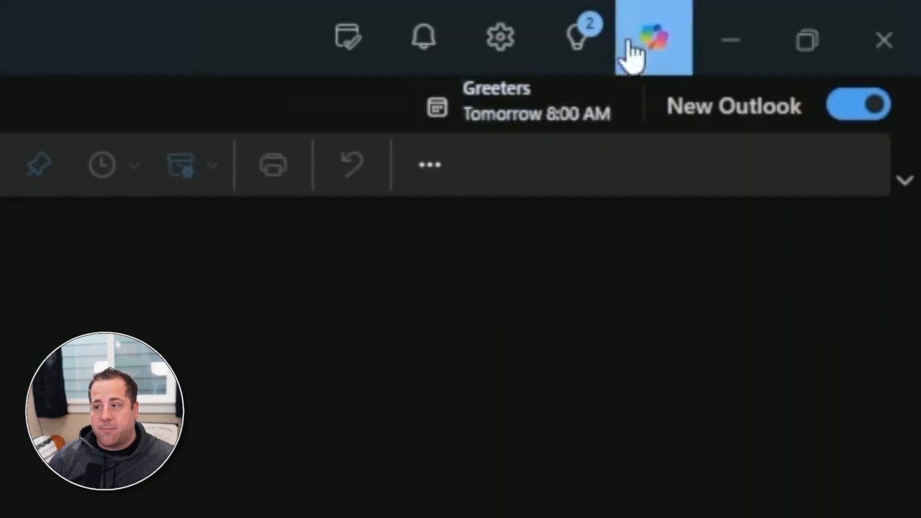
pyautogui.click(654, 45)
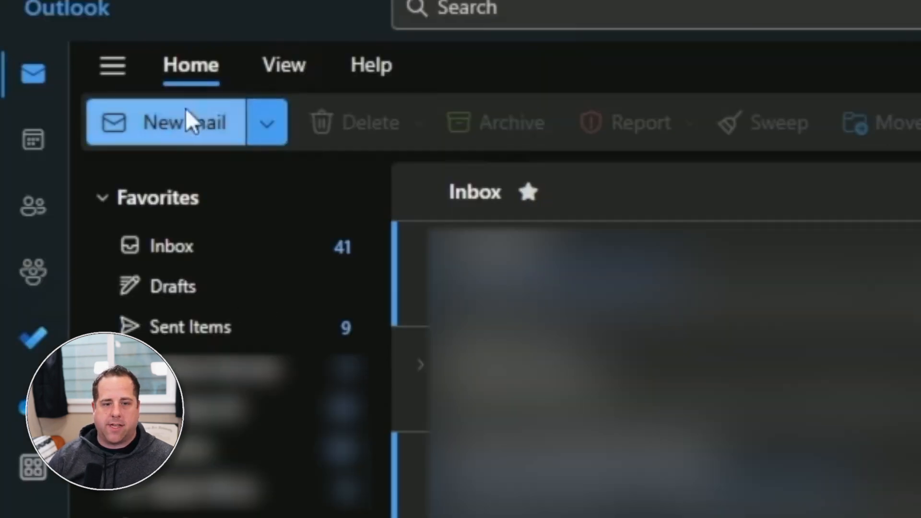
# Start a new email and bring up Draft with Copilot in the message body above the signature.
pyautogui.click(186, 109)
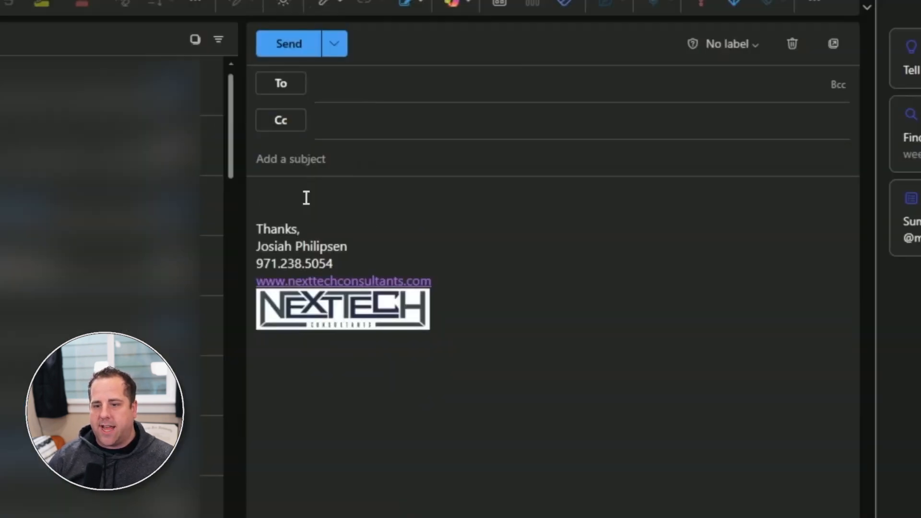
pyautogui.click(290, 198)
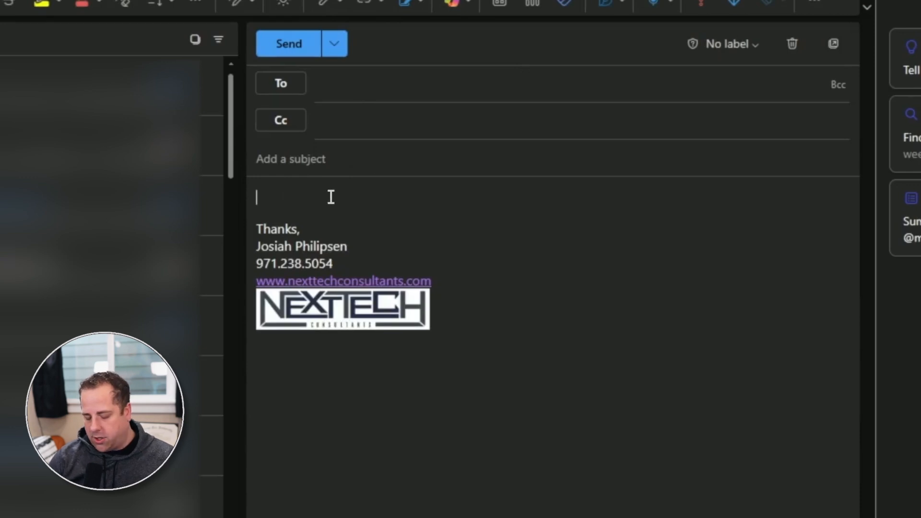
pyautogui.write('/')
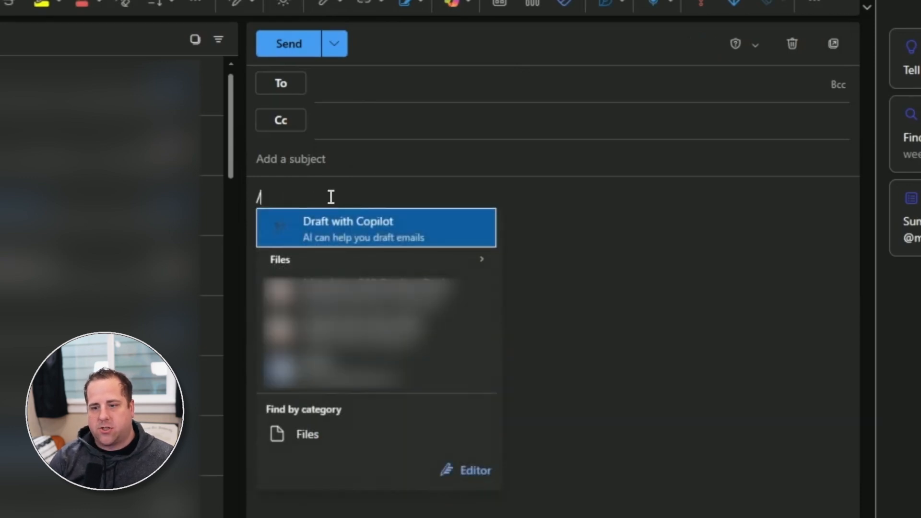
pyautogui.press('Return')
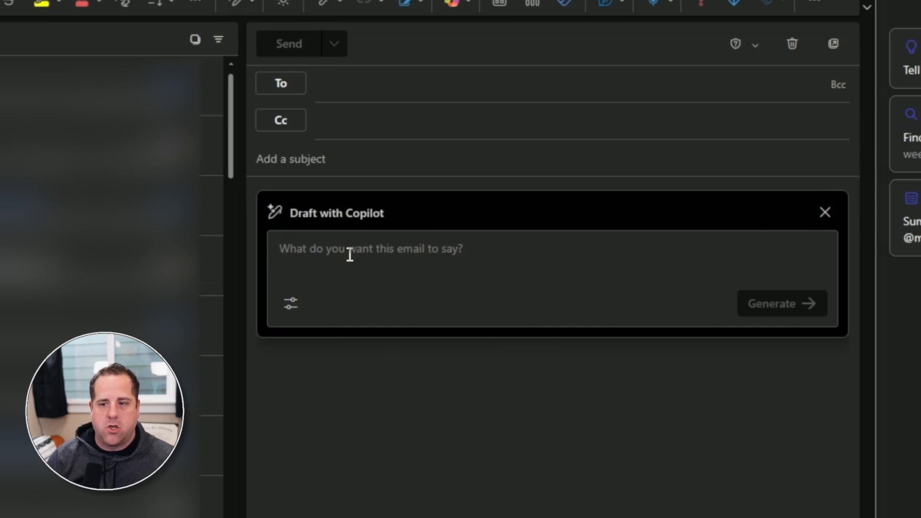
# Generate a Copilot draft from the prompt "I need an email to remind a customer to update their computer".
pyautogui.write('I need an email to remind ')
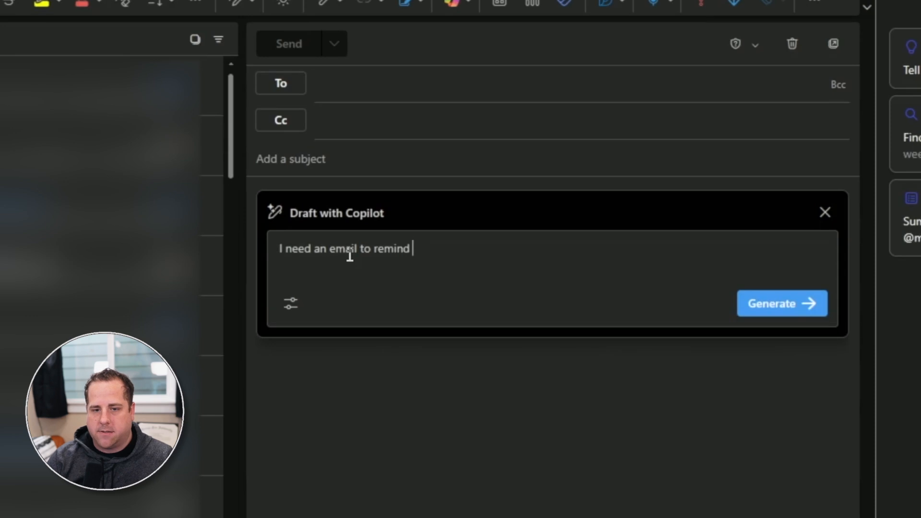
pyautogui.write('a customer to  update their computer the')
pyautogui.click(763, 311)
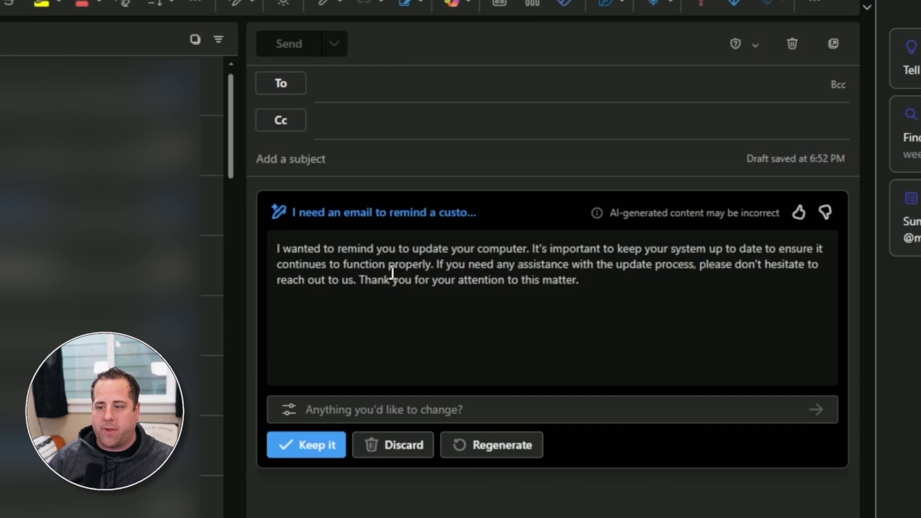
pyautogui.moveTo(604, 280); pyautogui.dragTo(492, 264)
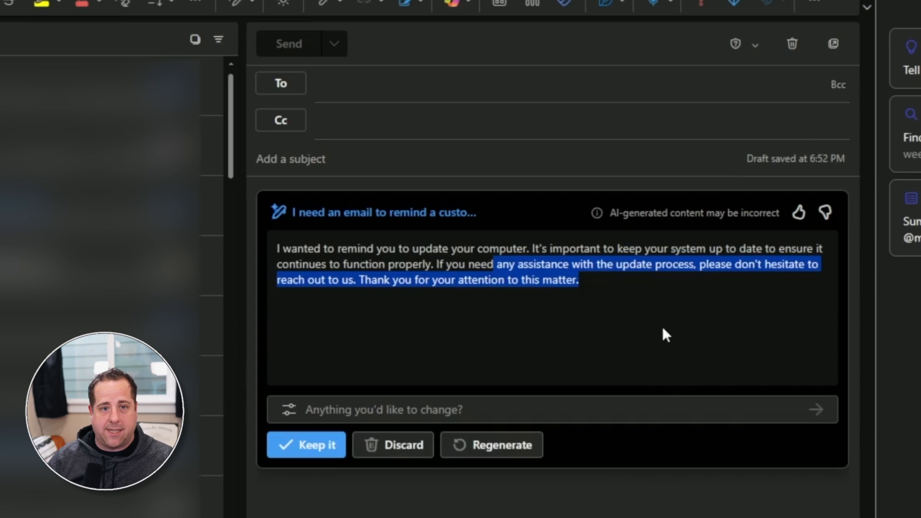
# Revise the draft with "make the eamil more formal and say there is a deadline of completing in 7 days" and keep the result.
pyautogui.click(419, 409)
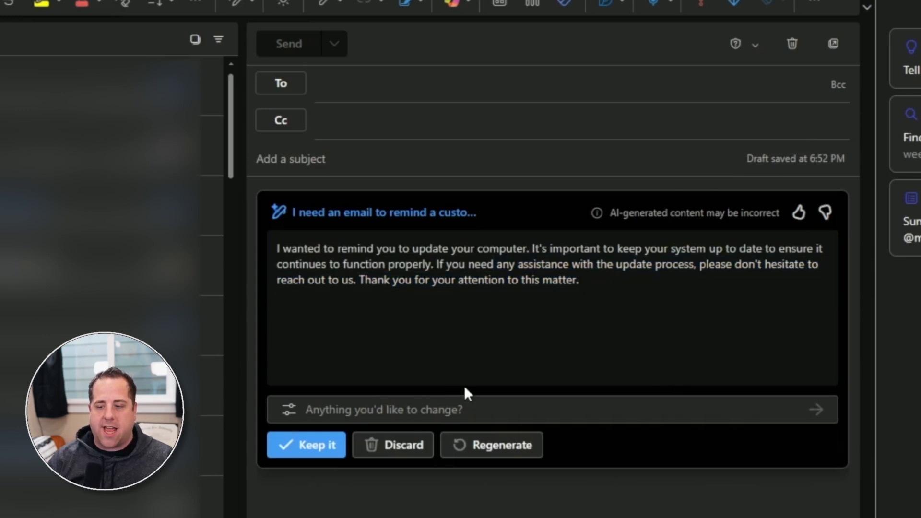
pyautogui.write('mak')
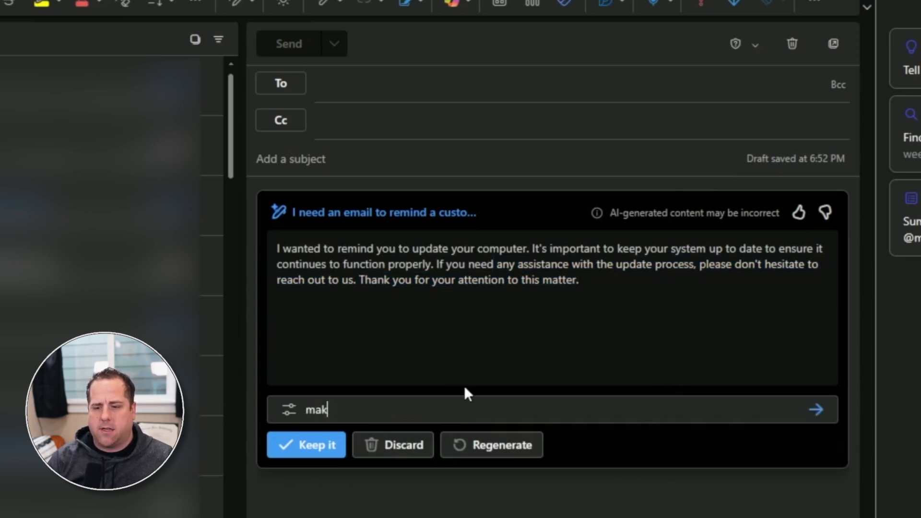
pyautogui.write('e the eamil less')
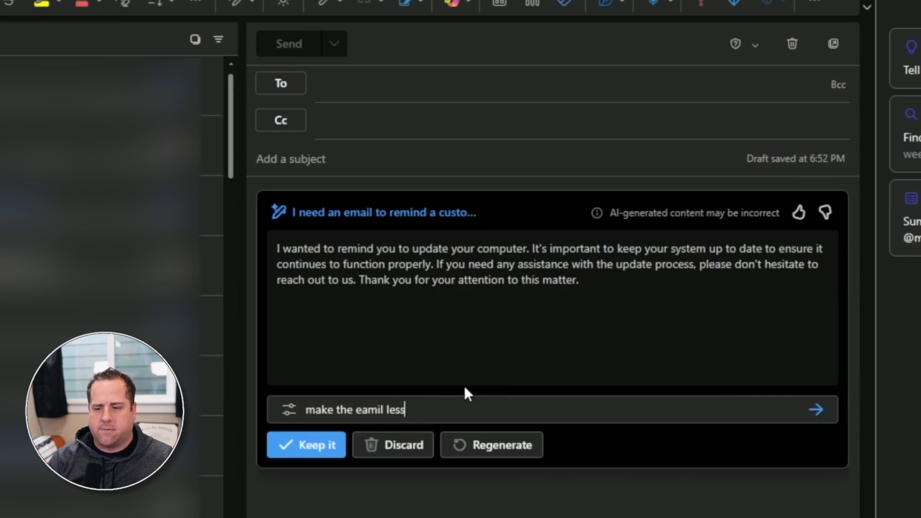
pyautogui.write(' formal and s')
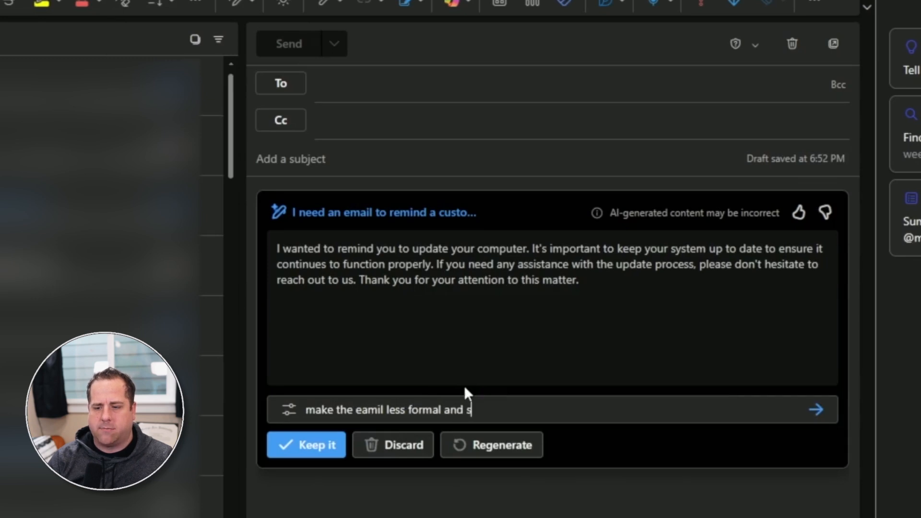
pyautogui.press('BackSpace')
pyautogui.press('BackSpace')
pyautogui.press('BackSpace')
pyautogui.press('BackSpace')
pyautogui.press('BackSpace')
pyautogui.press('BackSpace')
pyautogui.press('BackSpace')
pyautogui.press('BackSpace')
pyautogui.press('BackSpace')
pyautogui.press('BackSpace')
pyautogui.press('BackSpace')
pyautogui.press('BackSpace')
pyautogui.press('BackSpace')
pyautogui.press('BackSpace')
pyautogui.press('BackSpace')
pyautogui.write('m')
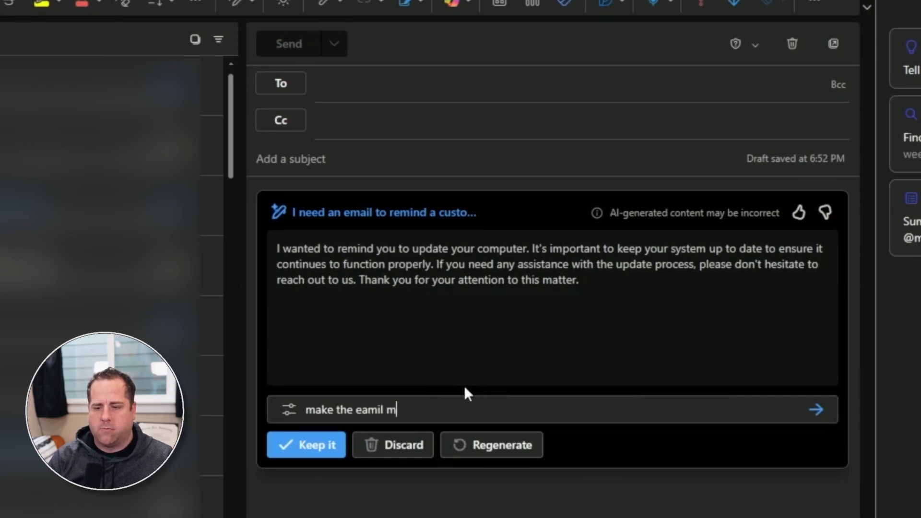
pyautogui.write('ore formal and ')
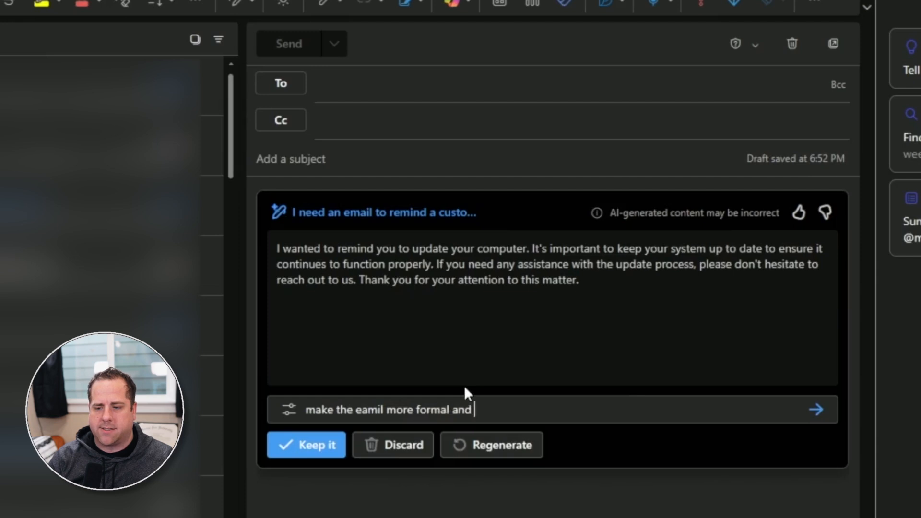
pyautogui.write('say there is a deadline of')
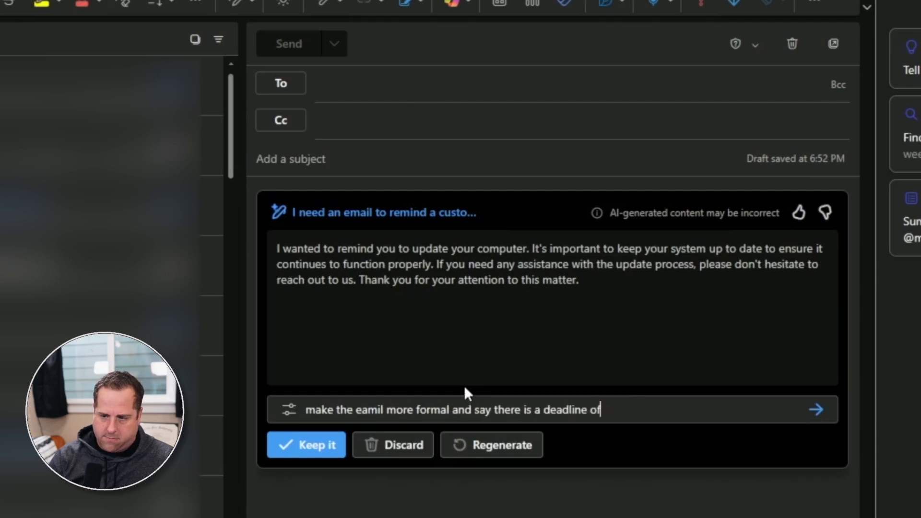
pyautogui.press('BackSpace')
pyautogui.write('f comp')
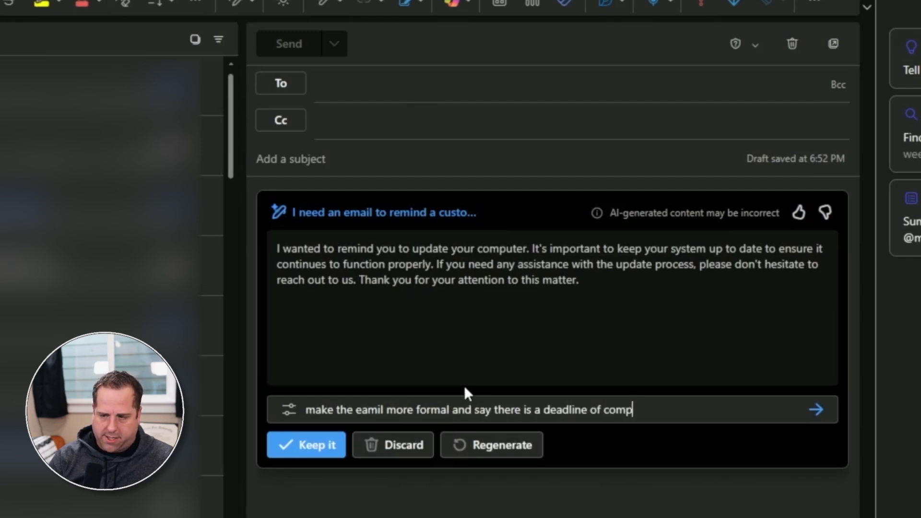
pyautogui.write('leting in7 days')
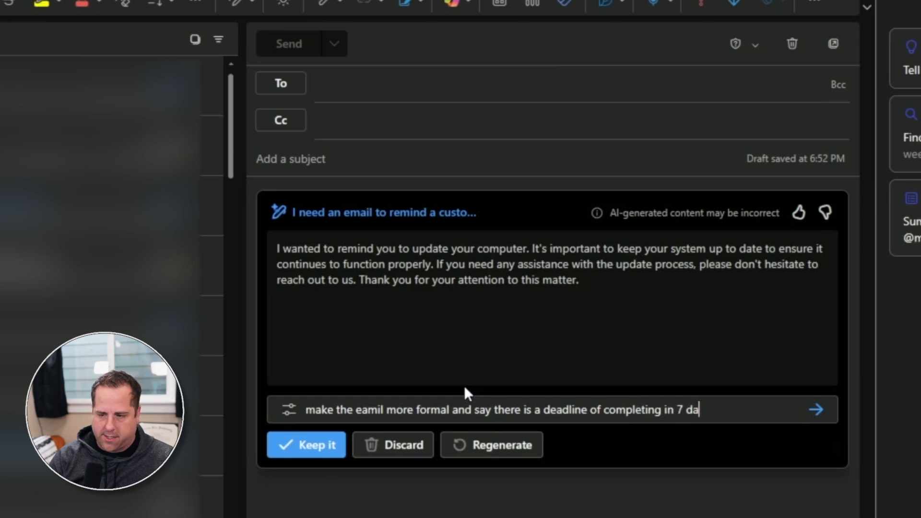
pyautogui.press('Return')
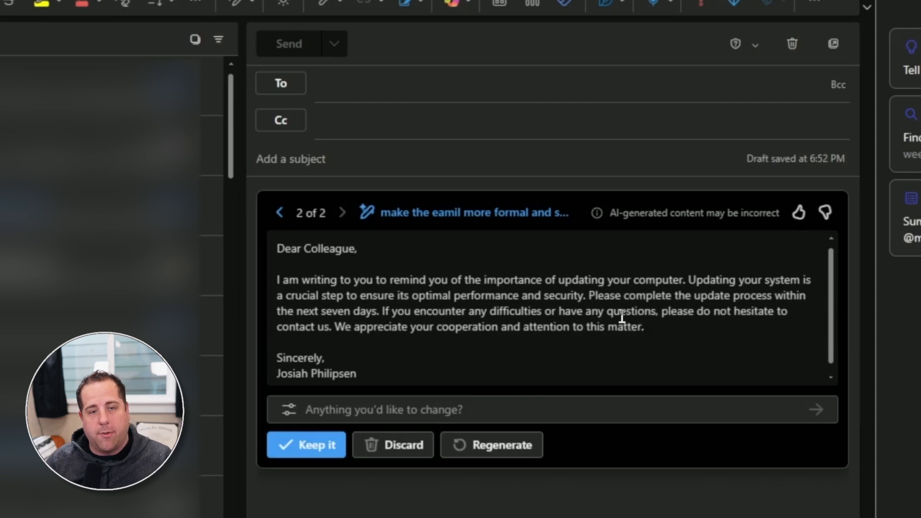
pyautogui.click(309, 450)
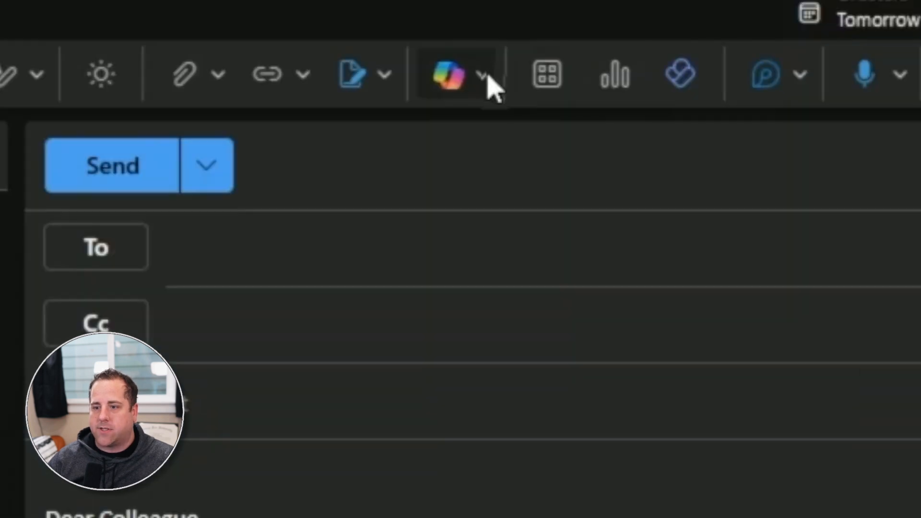
# Run Coaching by Copilot on the email and review its suggestions on tone, reader sentiment and clarity.
pyautogui.click(469, 3)
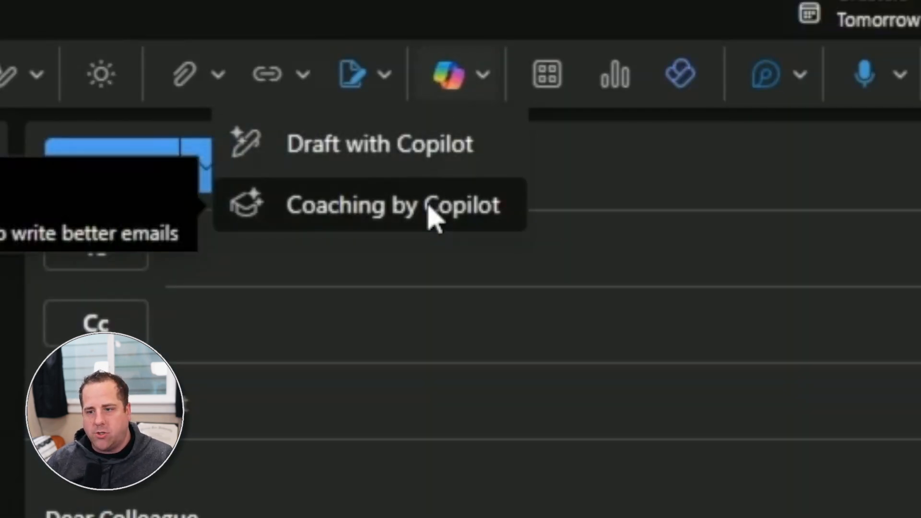
pyautogui.click(434, 219)
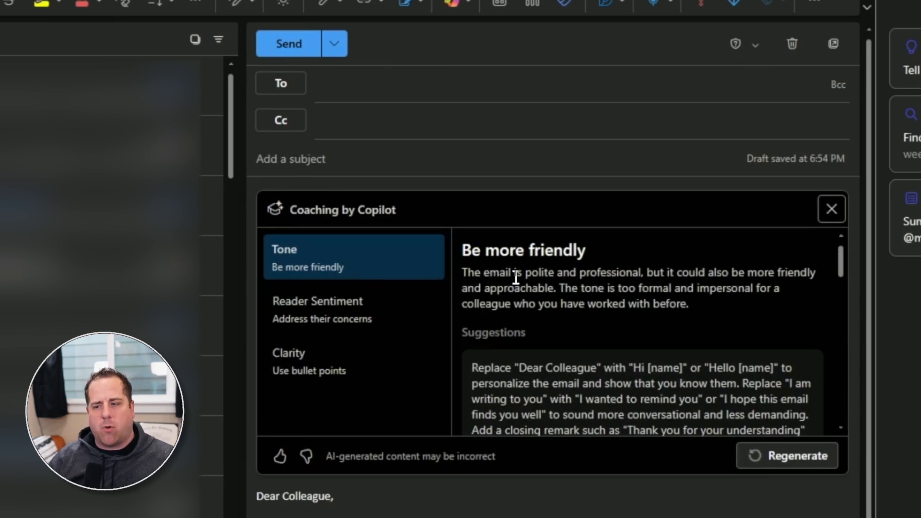
pyautogui.scroll(-1, 537, 300)
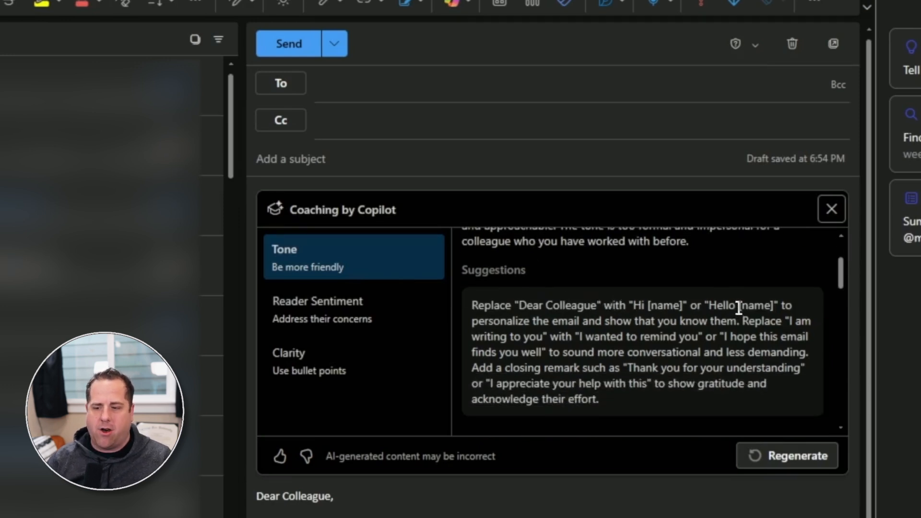
pyautogui.scroll(-1, 727, 331)
pyautogui.scroll(-1, 728, 332)
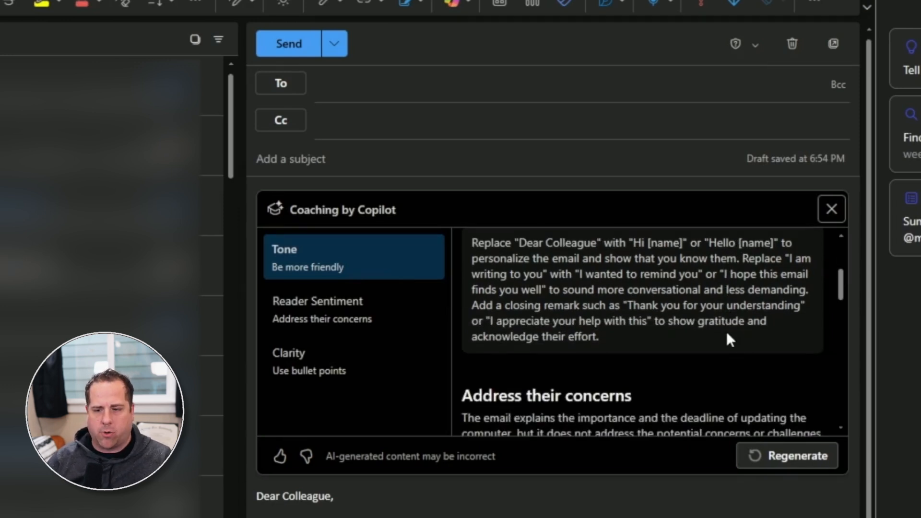
pyautogui.scroll(1, 727, 331)
pyautogui.scroll(-5, 724, 333)
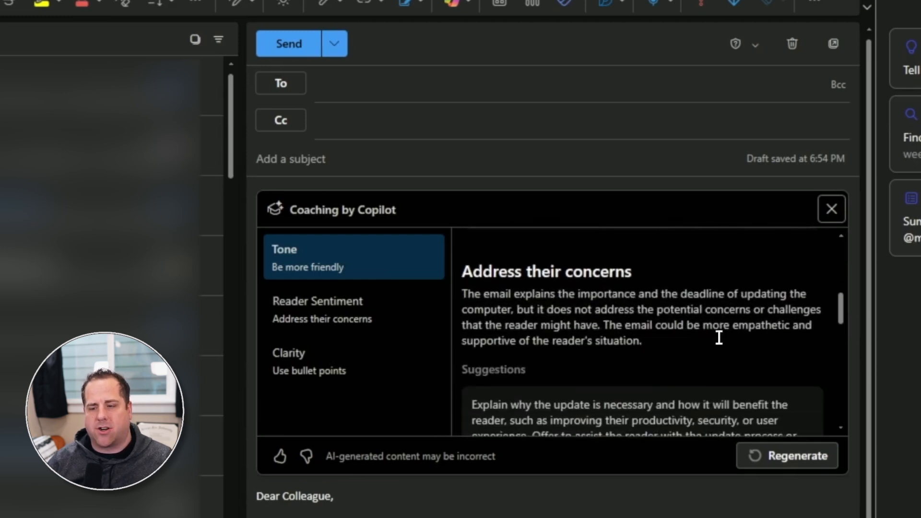
pyautogui.scroll(-2, 715, 331)
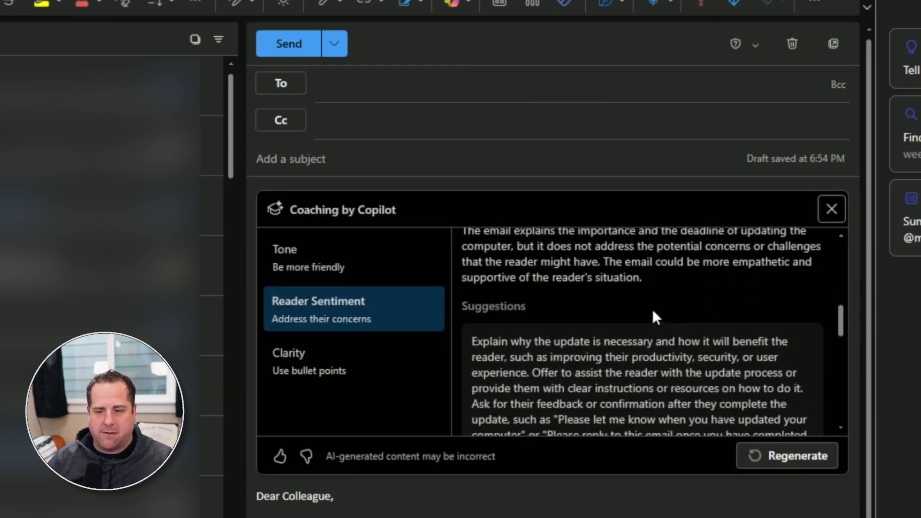
pyautogui.scroll(-5, 625, 363)
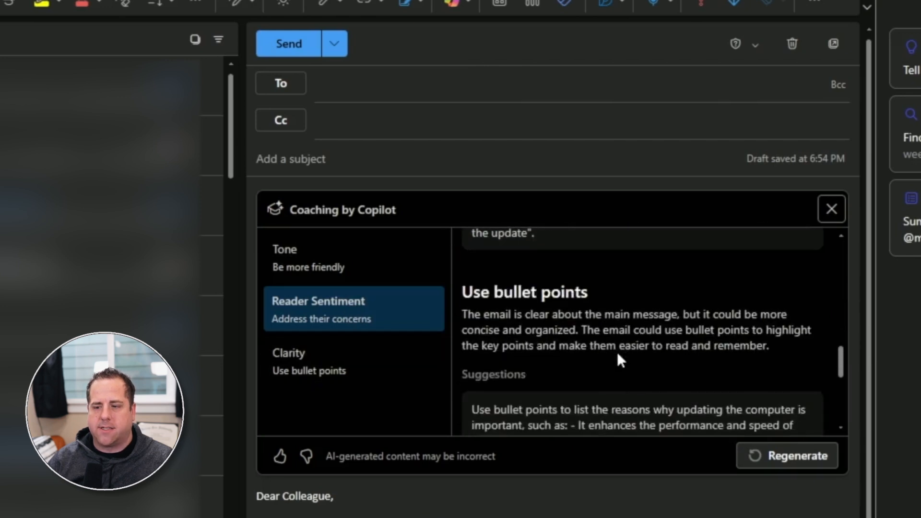
pyautogui.scroll(-5, 618, 354)
pyautogui.scroll(-1, 605, 337)
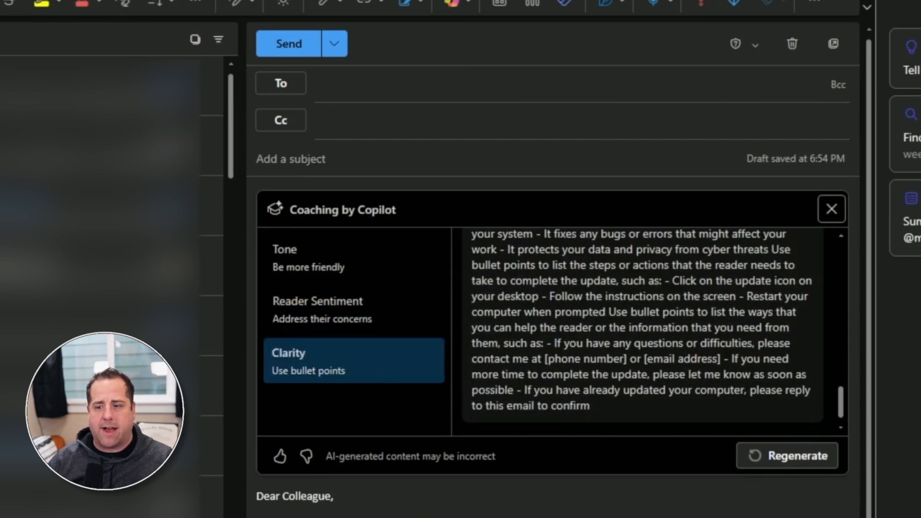
pyautogui.scroll(5, 619, 361)
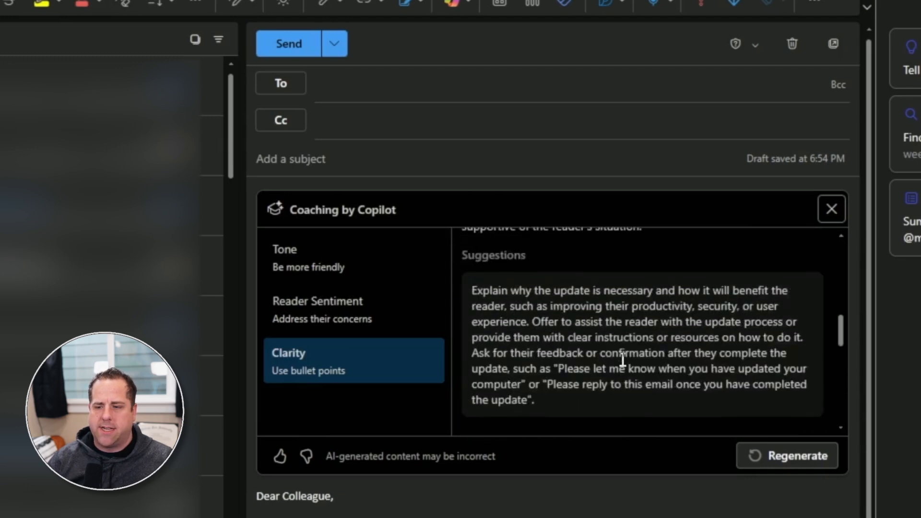
pyautogui.scroll(5, 623, 360)
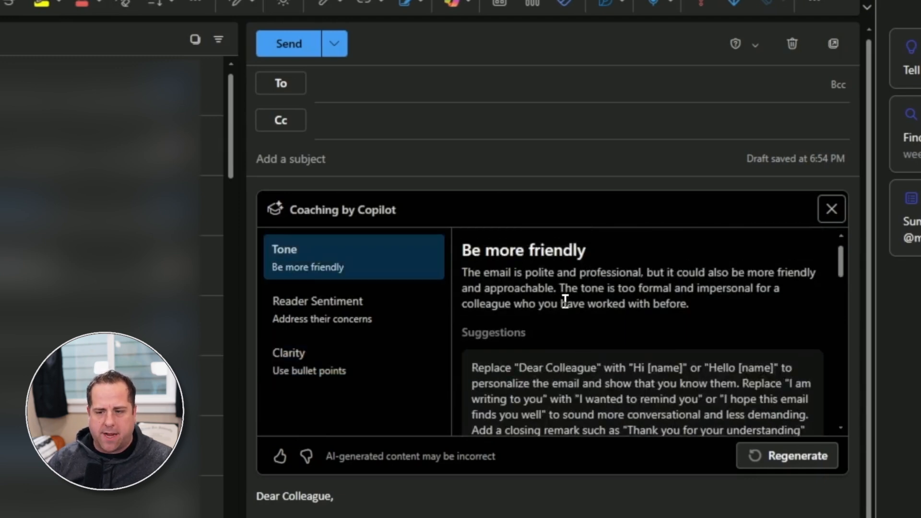
# Review the Reader Sentiment coaching suggestions on addressing the reader's concerns and dismiss the coaching.
pyautogui.click(331, 309)
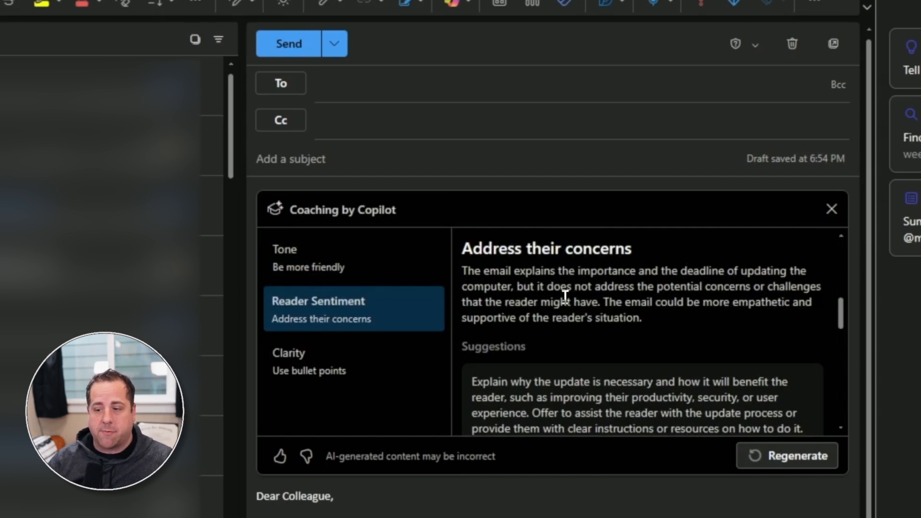
pyautogui.scroll(-2, 642, 319)
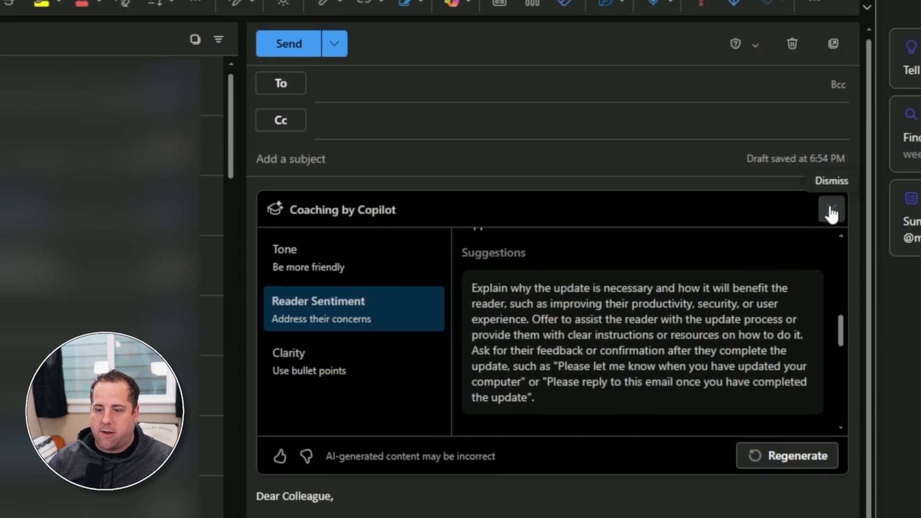
pyautogui.click(831, 215)
# Select the email's body paragraph and bring up Draft with Copilot for the existing text.
pyautogui.click(472, 315)
pyautogui.click(475, 304)
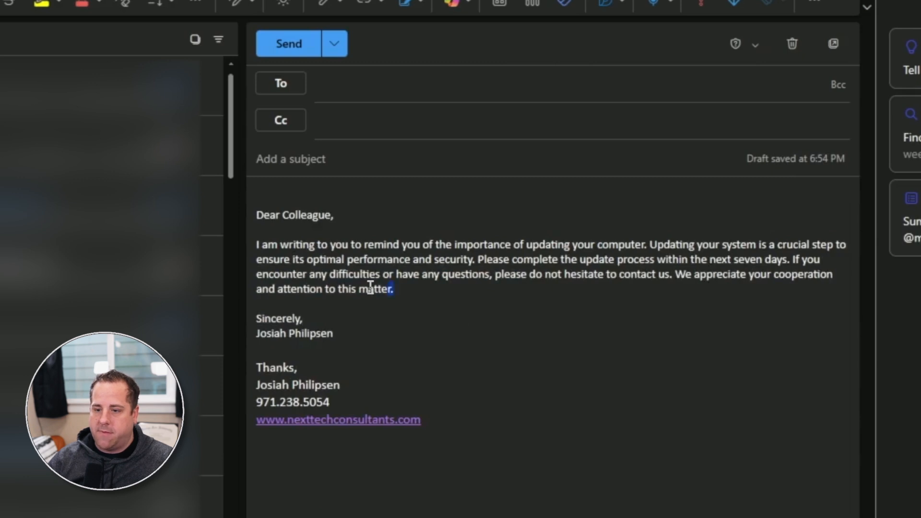
pyautogui.moveTo(400, 293); pyautogui.dragTo(257, 257)
pyautogui.click(470, 5)
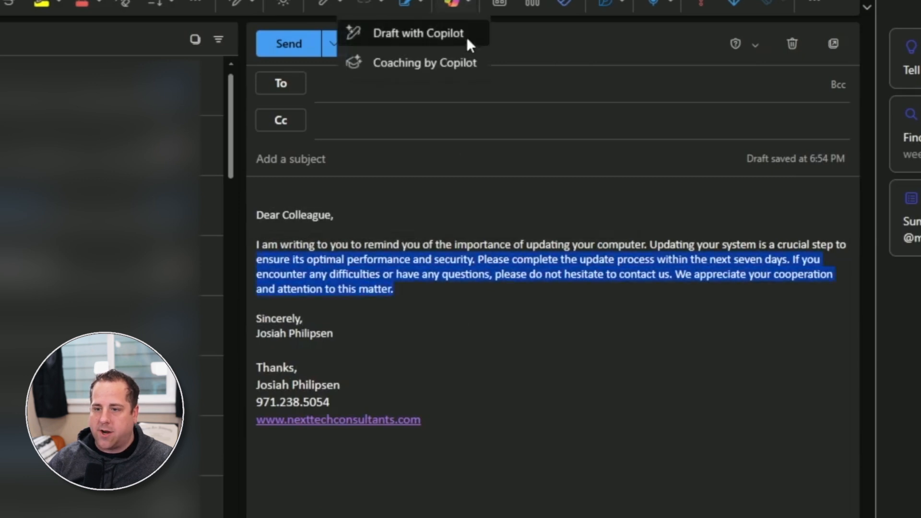
pyautogui.click(432, 40)
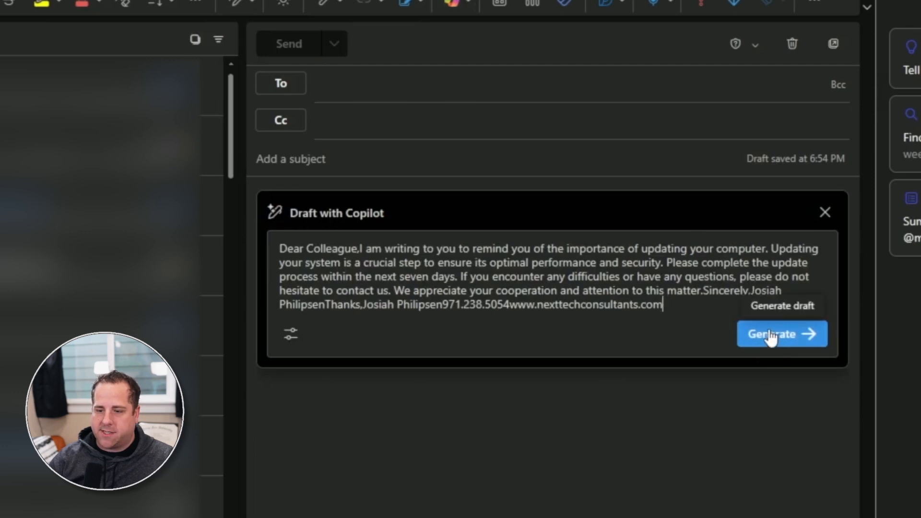
# Add "use the email abouve, but include sources on how to updtae a windows 11 computer" on a new line below the email text in the prompt.
pyautogui.hotkey('shift', 'Return')
pyautogui.write('u')
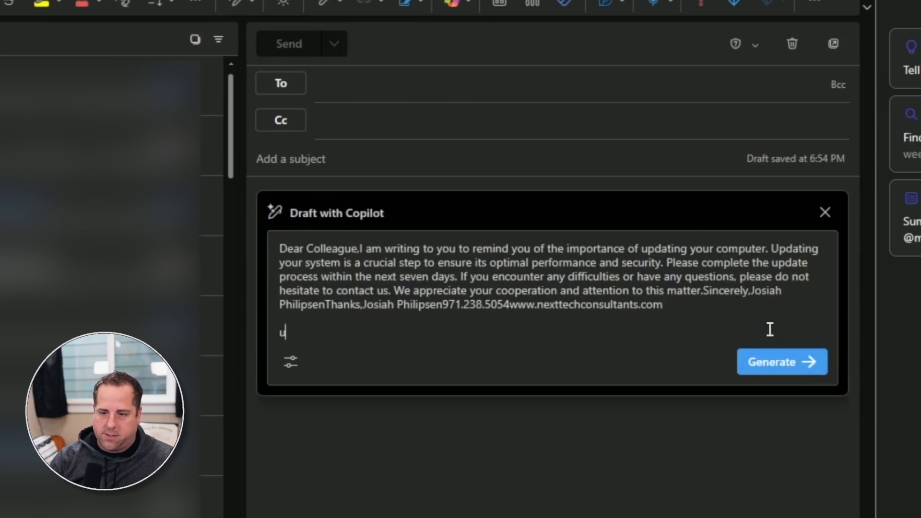
pyautogui.write('se the email aboug')
pyautogui.press('BackSpace')
pyautogui.write('b')
pyautogui.press('BackSpace')
pyautogui.write('ve, but ')
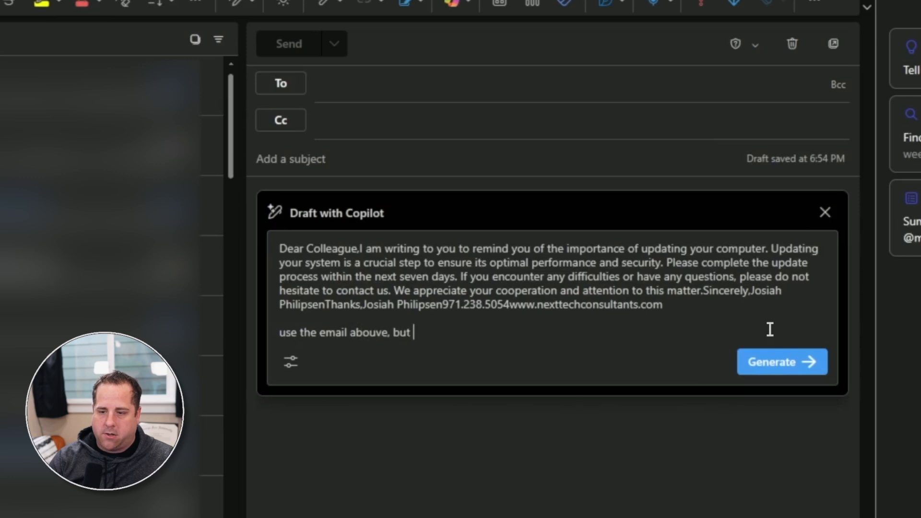
pyautogui.write('include sources o')
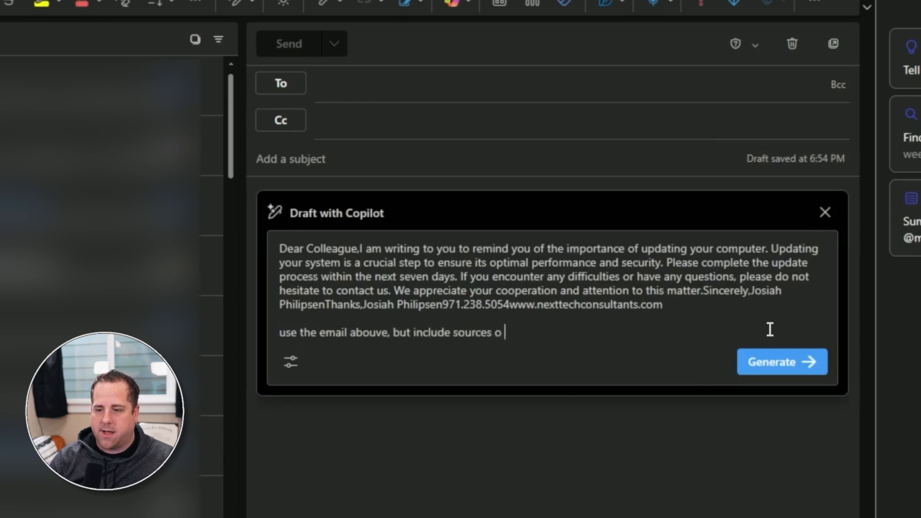
pyautogui.press('BackSpace')
pyautogui.write('n how to ')
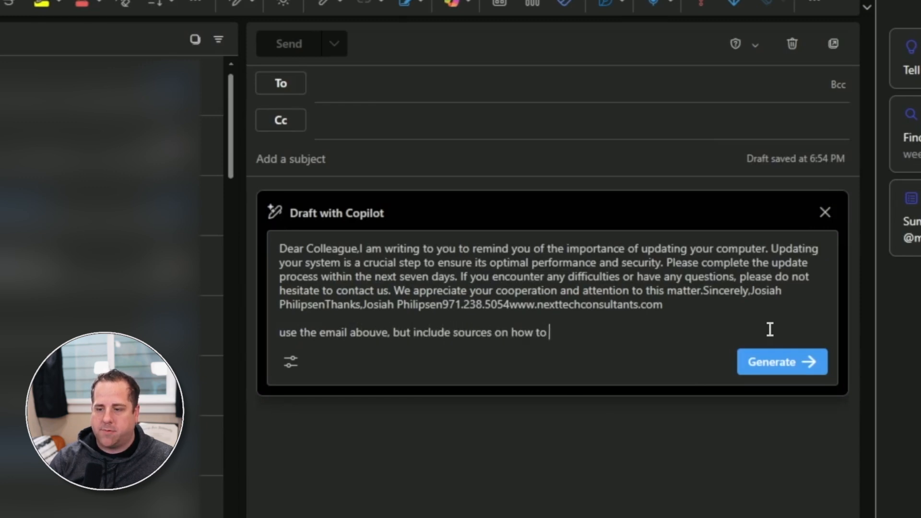
pyautogui.write('updtae a windows 11 computer')
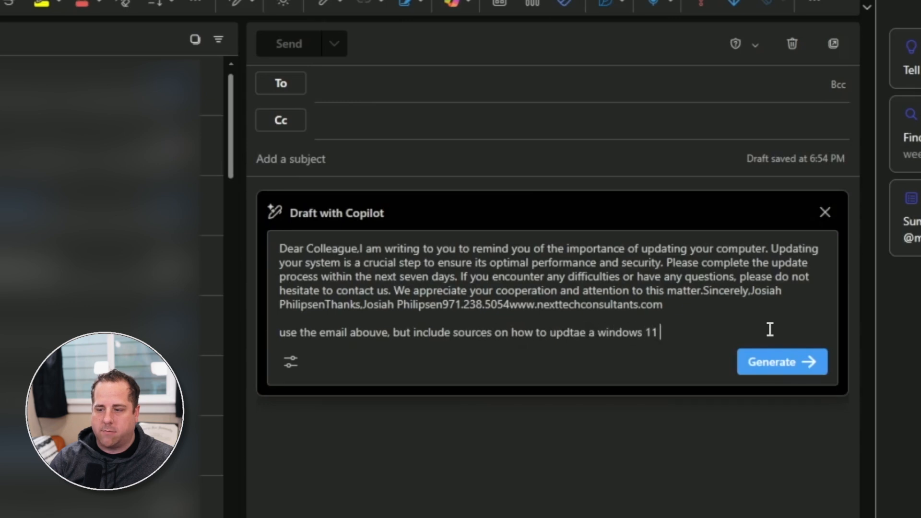
# Generate the new draft from the extended prompt and keep it as the email body.
pyautogui.press('Return')
pyautogui.click(782, 376)
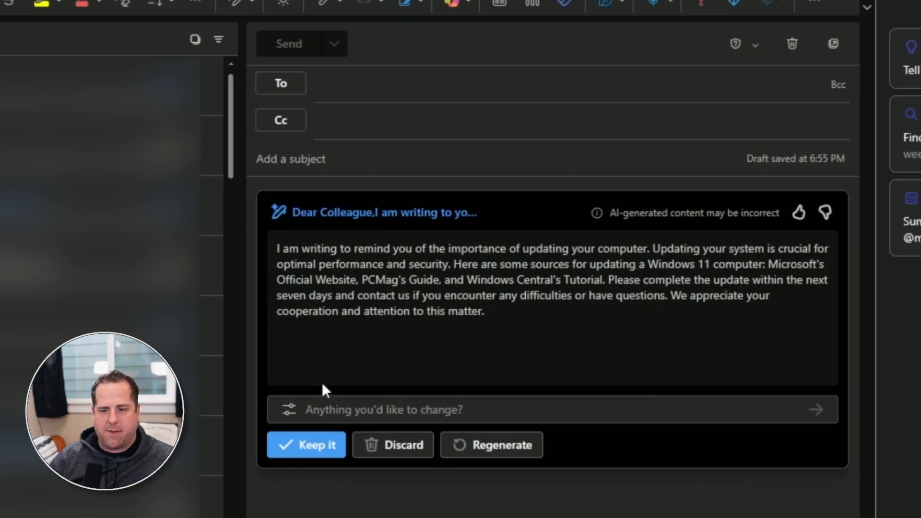
pyautogui.click(300, 448)
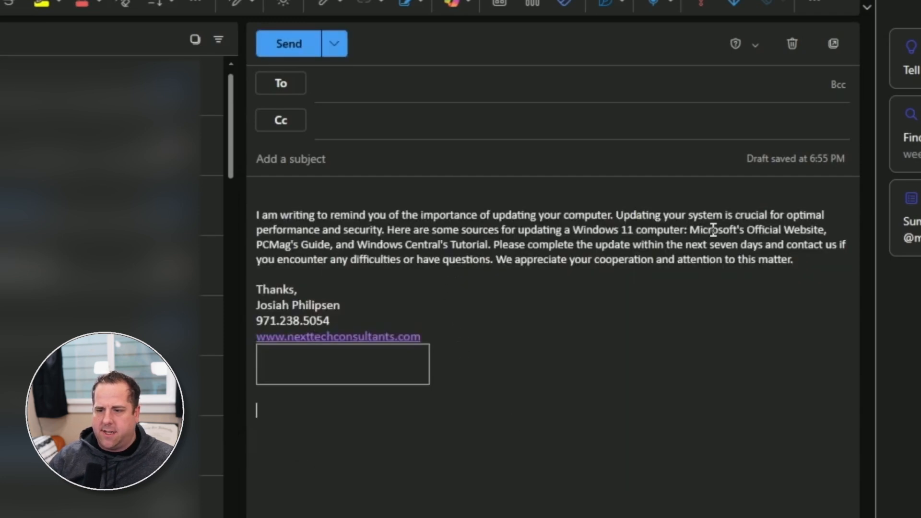
# Ask the Copilot chat beside the email to "sumarzie my unread email".
pyautogui.click(418, 245)
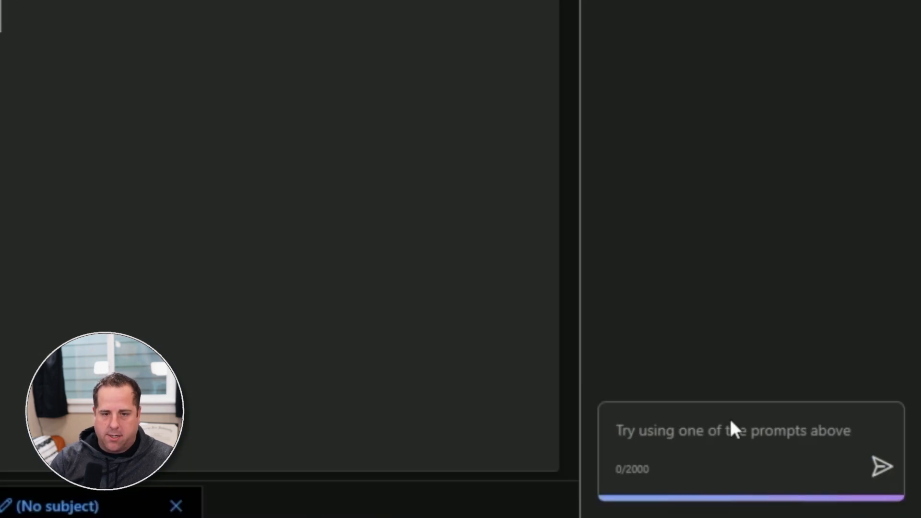
pyautogui.write('sumarzie my unread email')
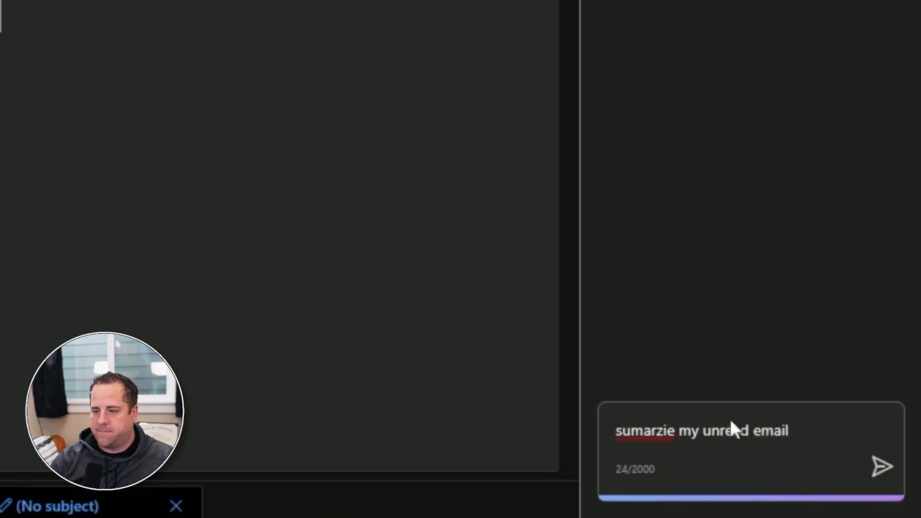
pyautogui.press('Return')
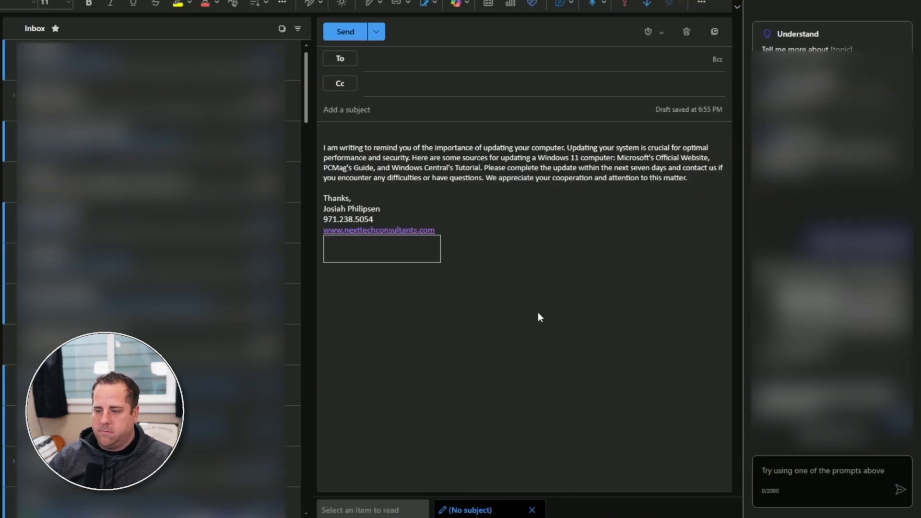